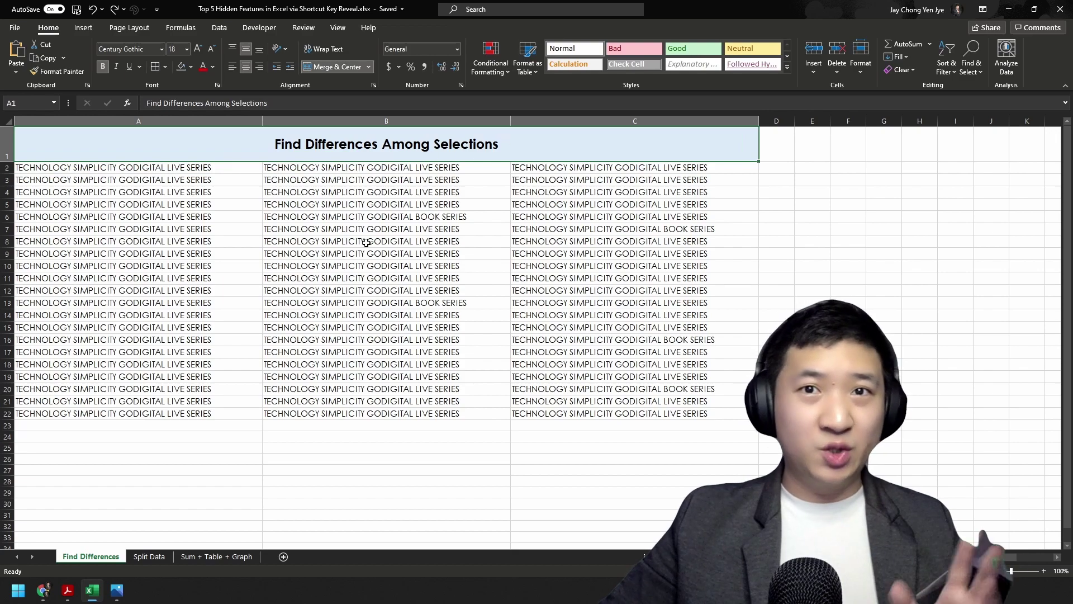
Step: Select the cells that differ from their row's first column within the range A2:C22
left_click(470, 217)
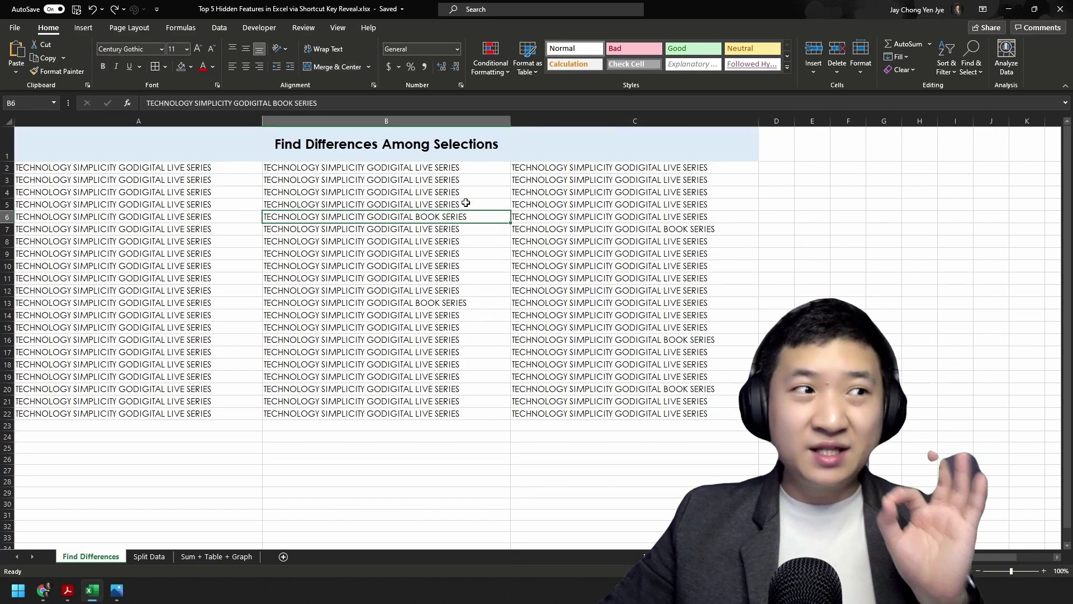
left_click_drag(214, 168, 659, 412)
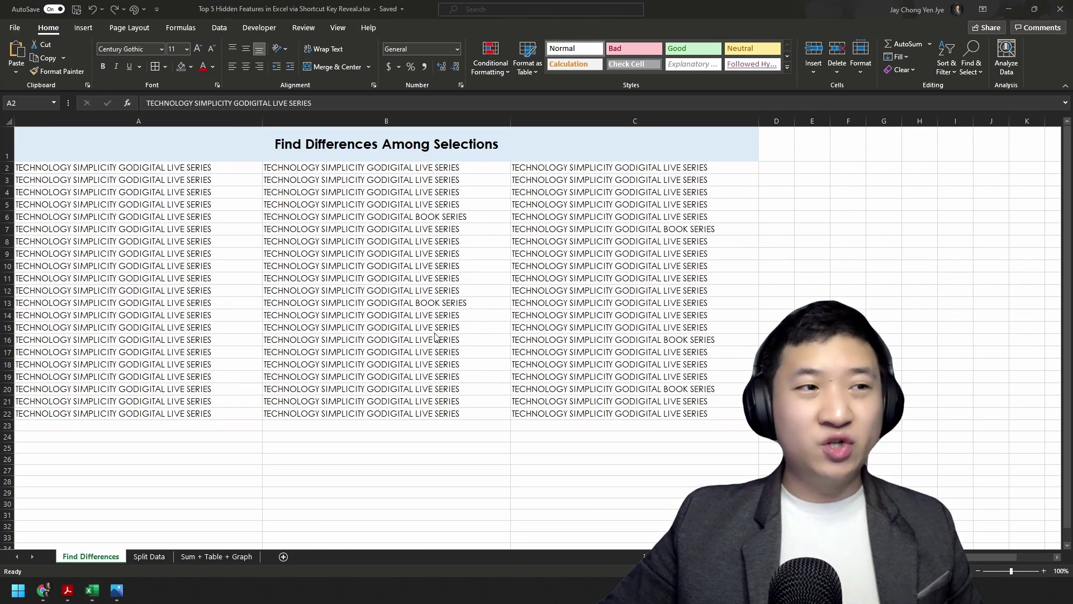
left_click(754, 4)
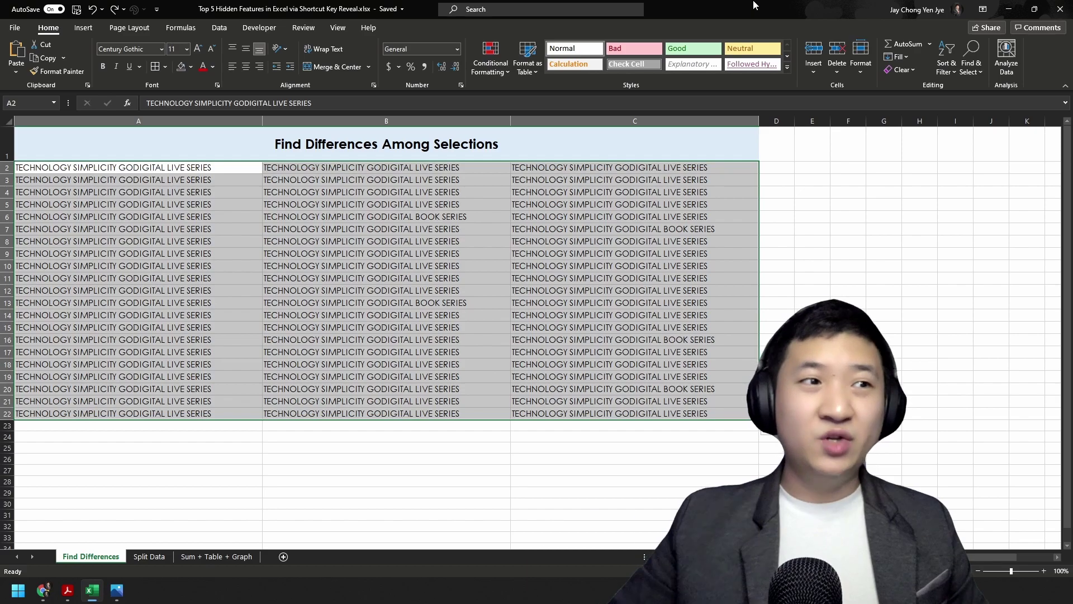
key("ctrl+backslash")
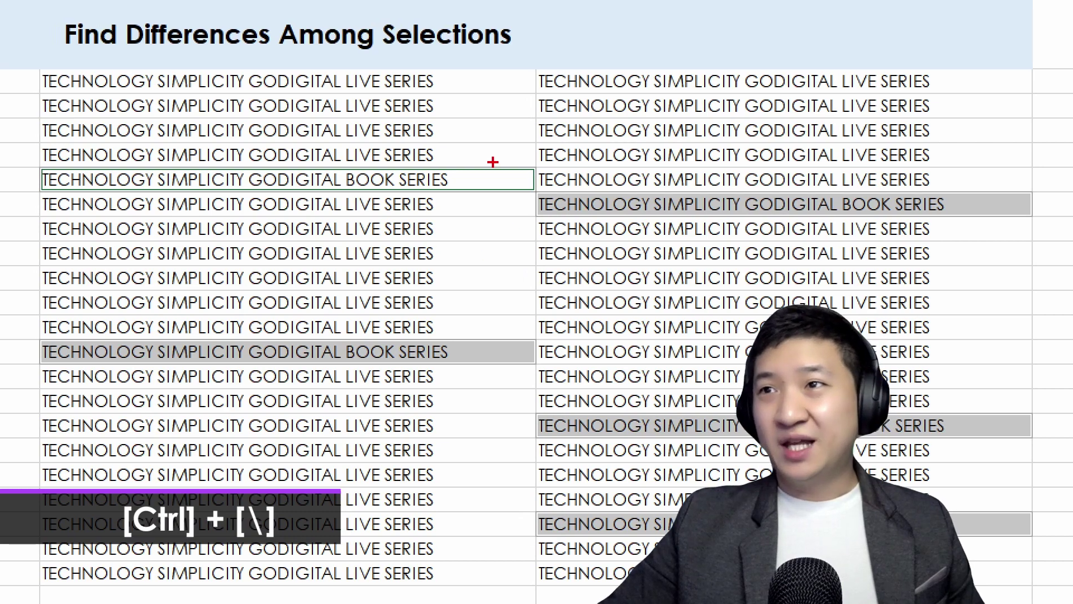
mouse_move(484, 166)
left_mouse_down()
mouse_move(35, 150)
mouse_move(486, 167)
left_mouse_up()
mouse_move(478, 332)
left_mouse_down()
mouse_move(33, 355)
mouse_move(559, 386)
mouse_move(475, 330)
left_mouse_up()
mouse_move(1015, 416)
left_mouse_down()
mouse_move(593, 454)
mouse_move(1001, 414)
mouse_move(973, 413)
left_mouse_up()
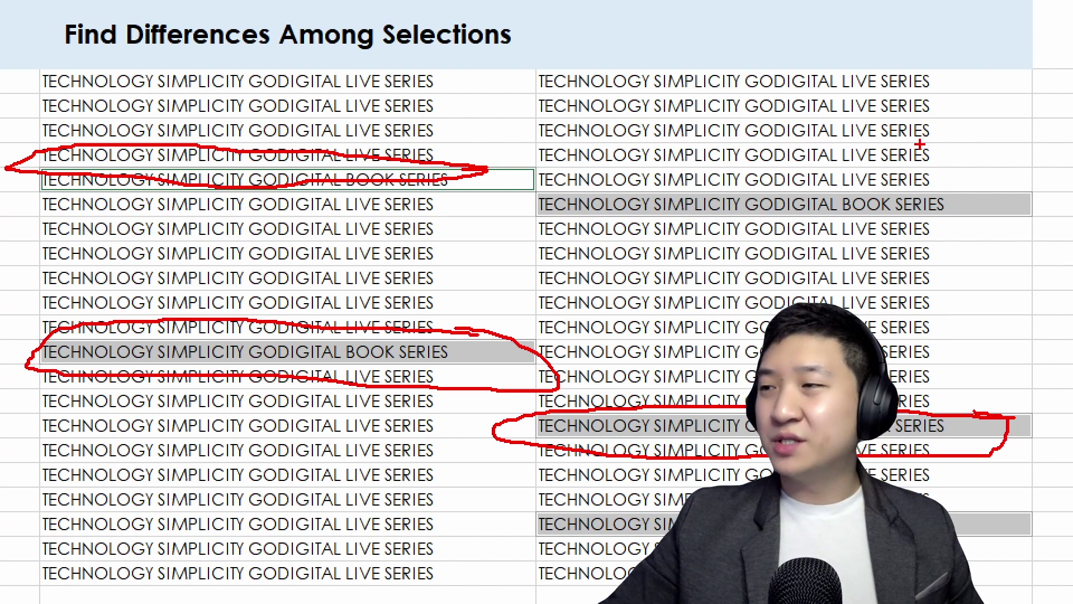
left_click_drag(849, 181, 846, 183)
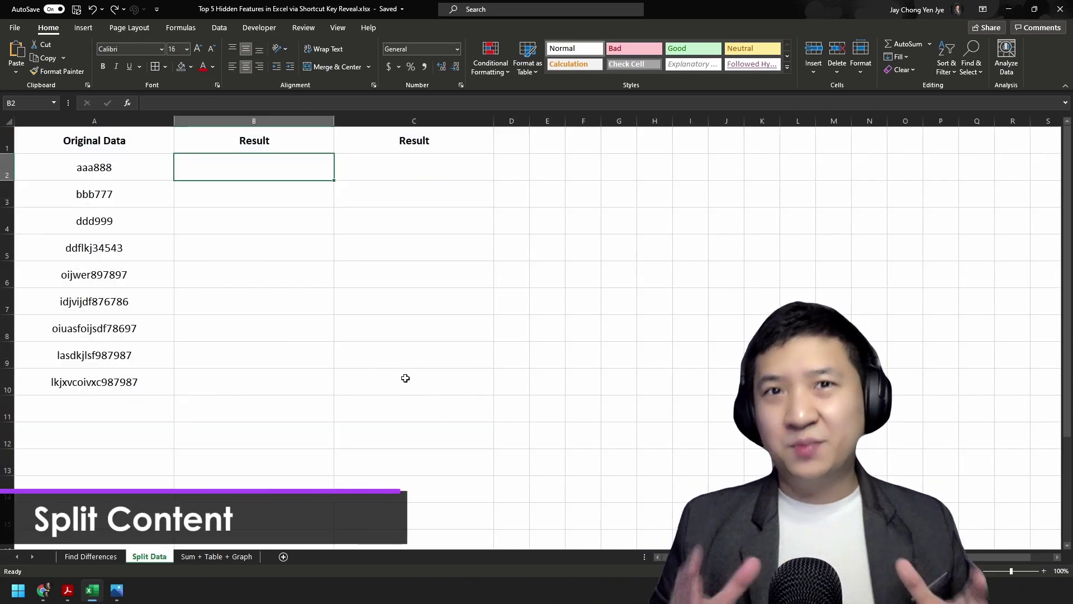
Step: On the Split Data sheet, copy the letters "aaa" from cell A2 into B2
left_click_drag(138, 162, 127, 383)
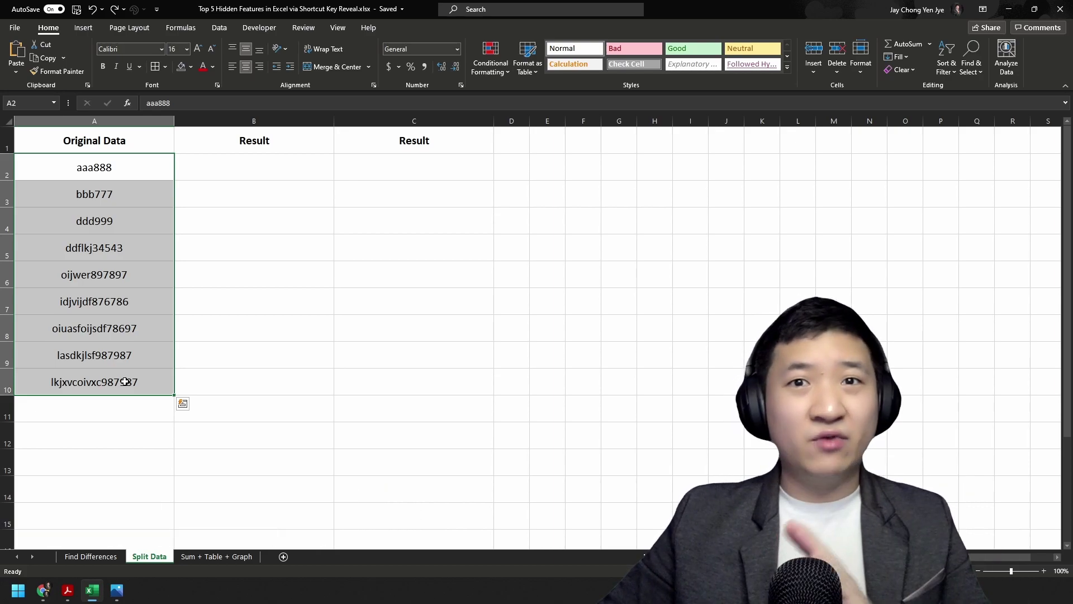
left_click(290, 162)
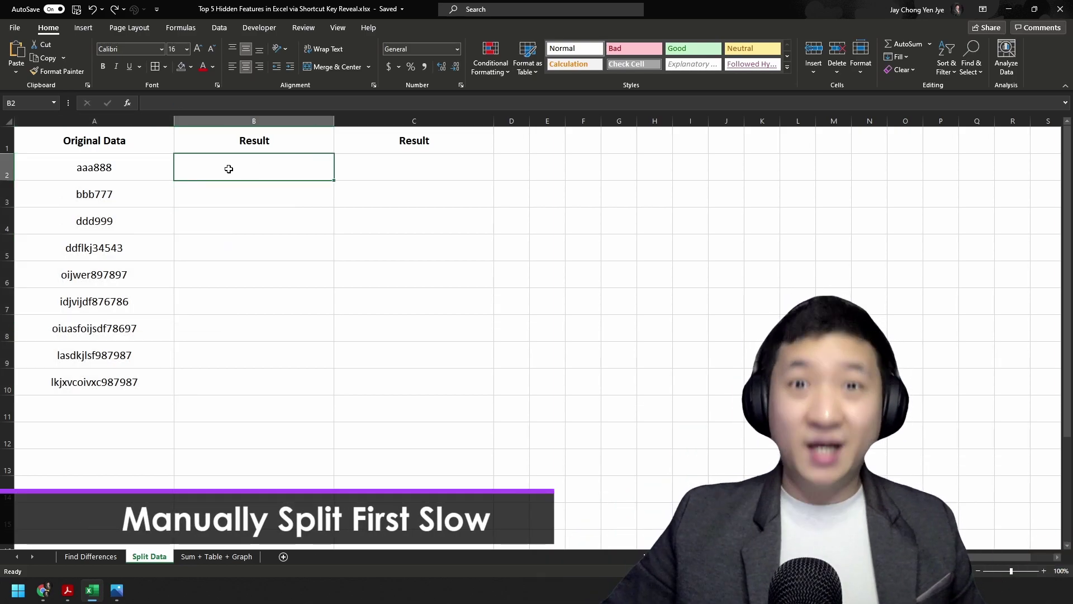
left_click(130, 166)
double_click(130, 166)
left_click_drag(32, 167, 9, 162)
key("ctrl+c")
left_click(249, 166)
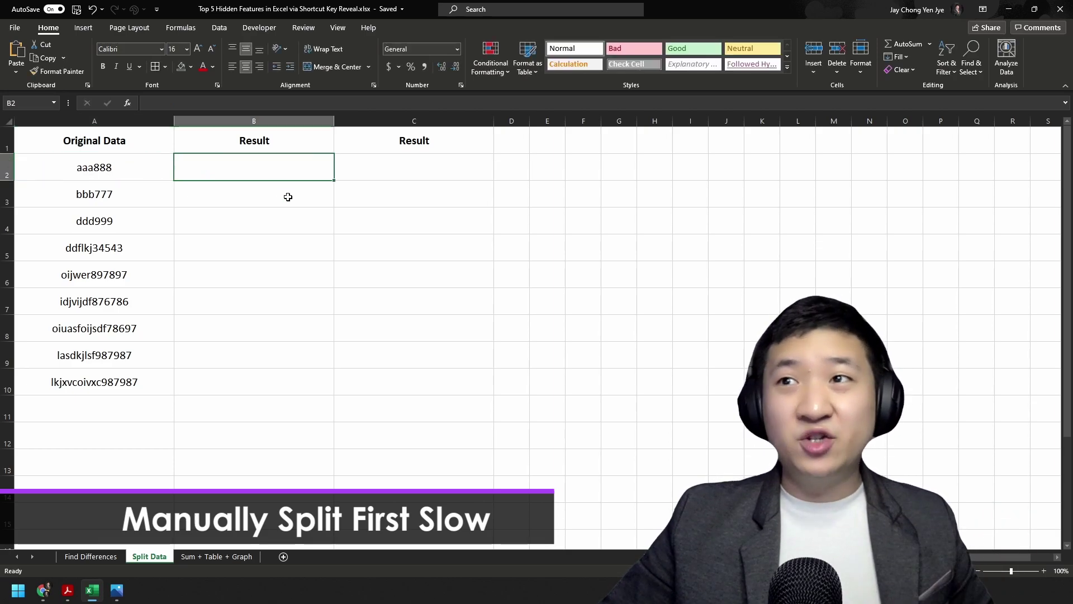
key("ctrl+v")
Step: Copy the digits "888" from cell A2 into C2
left_click(75, 168)
double_click(76, 167)
left_click_drag(51, 167, 34, 166)
key("ctrl+c")
left_click(384, 172)
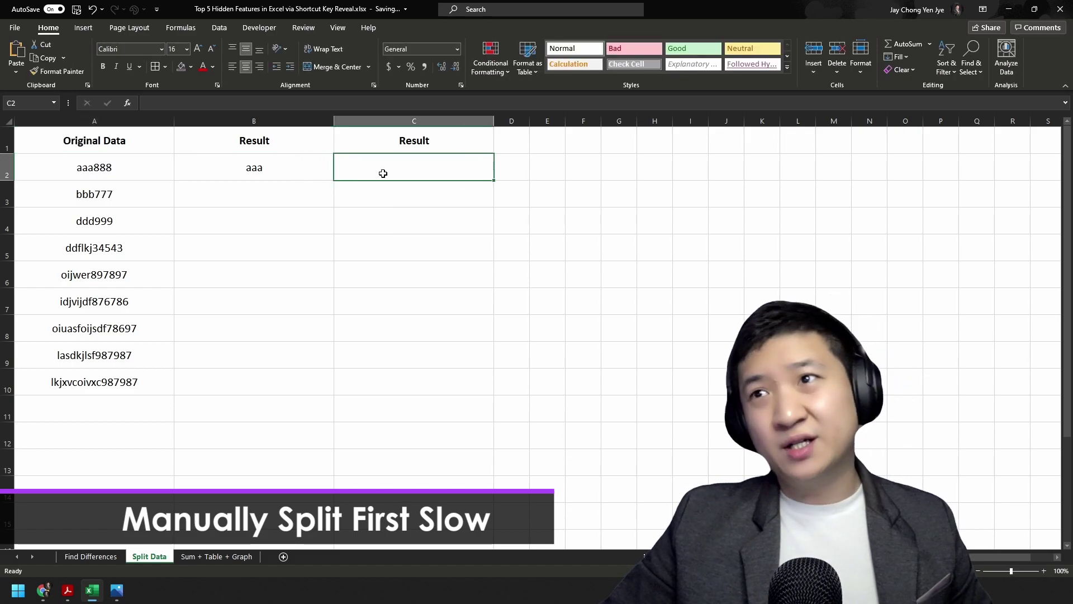
key("ctrl+v")
Step: Flash Fill both Result columns from row 3 down, splitting the original data into letters and digits
left_click(284, 196)
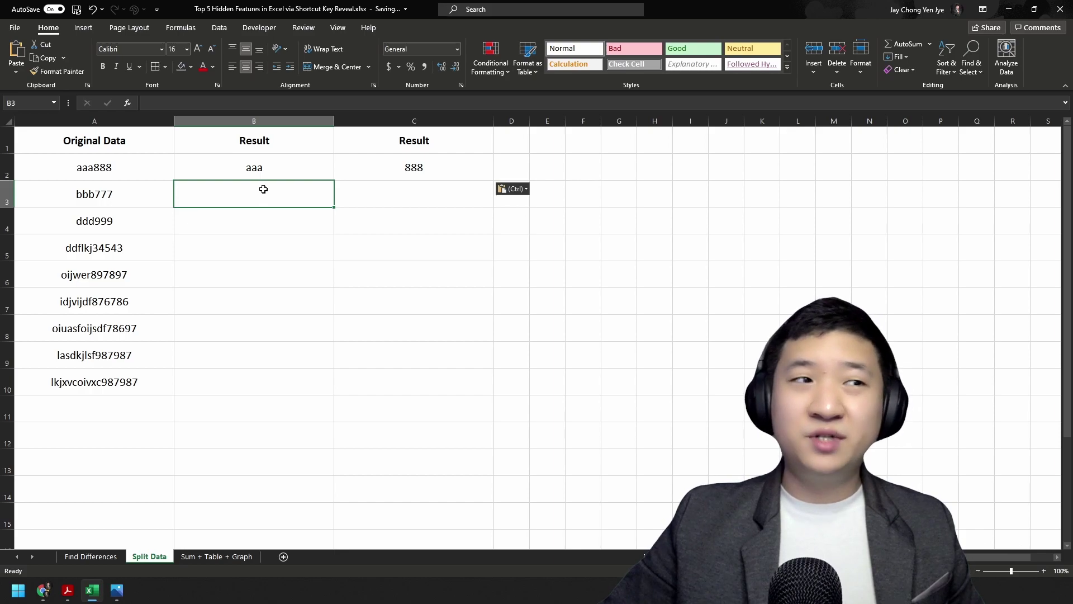
scroll(282, 198, "up", 1)
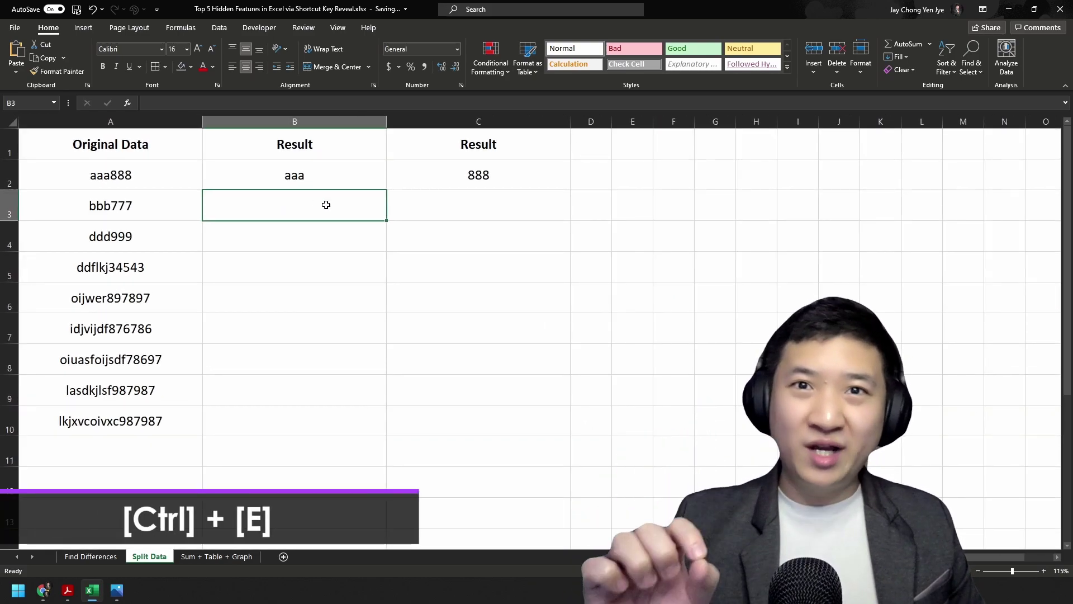
key("ctrl+e")
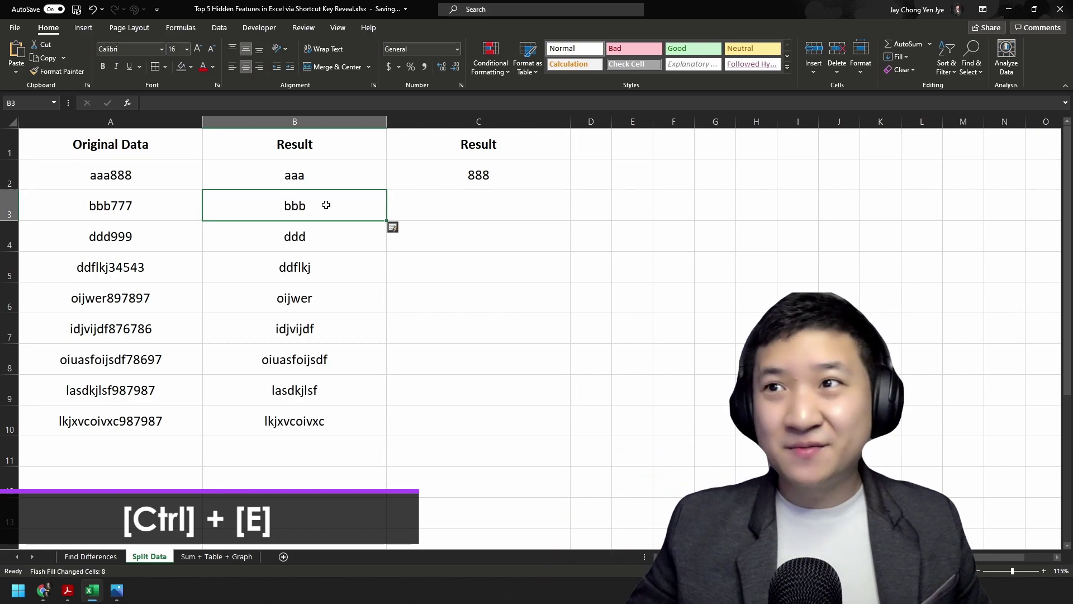
left_click(488, 208)
key("ctrl+e")
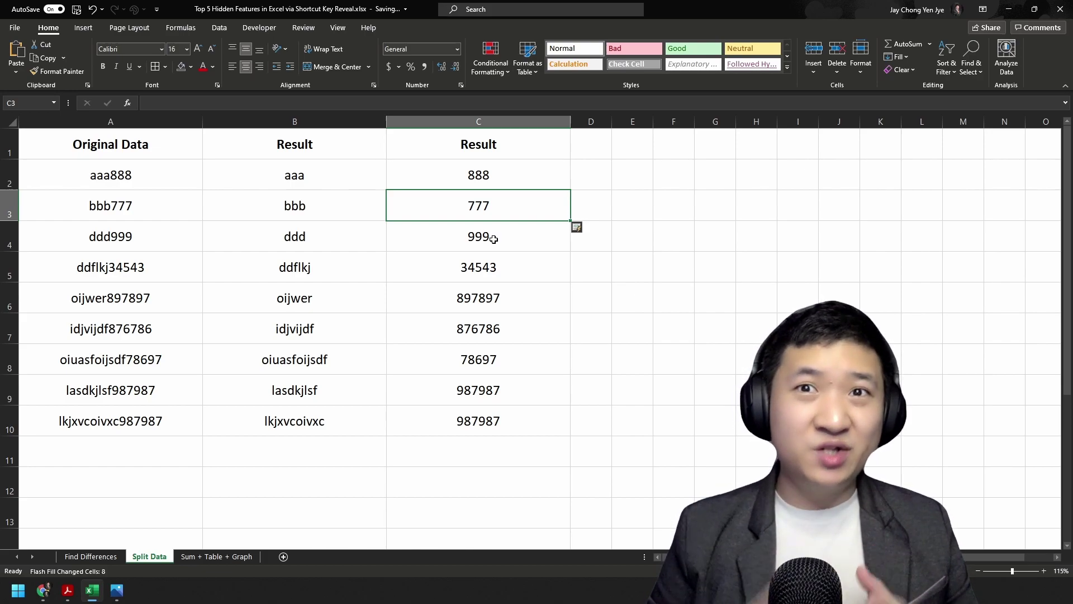
left_click_drag(121, 167, 479, 170)
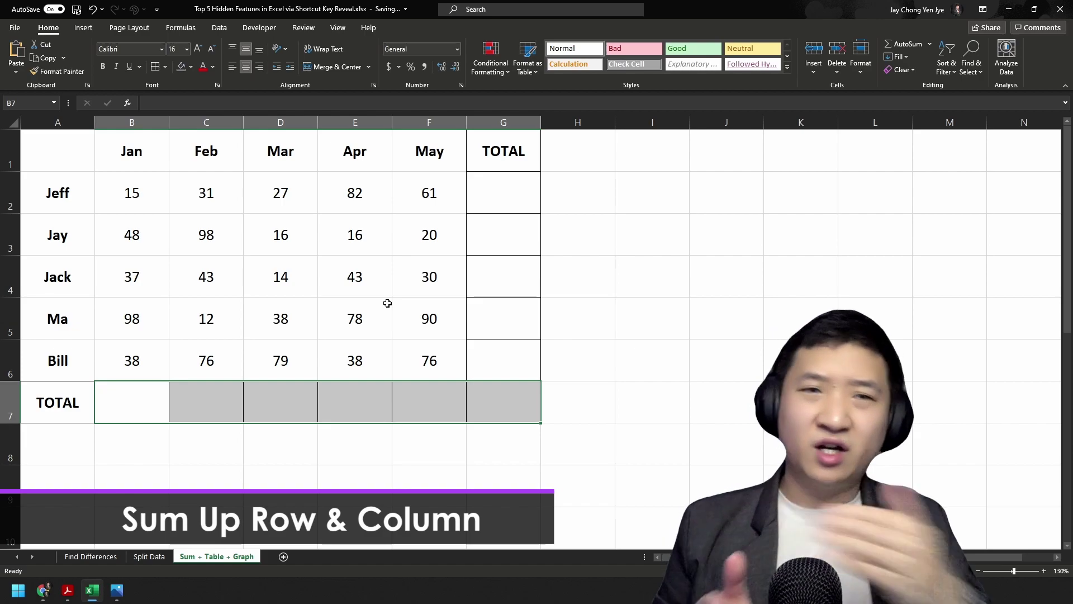
left_click(473, 183)
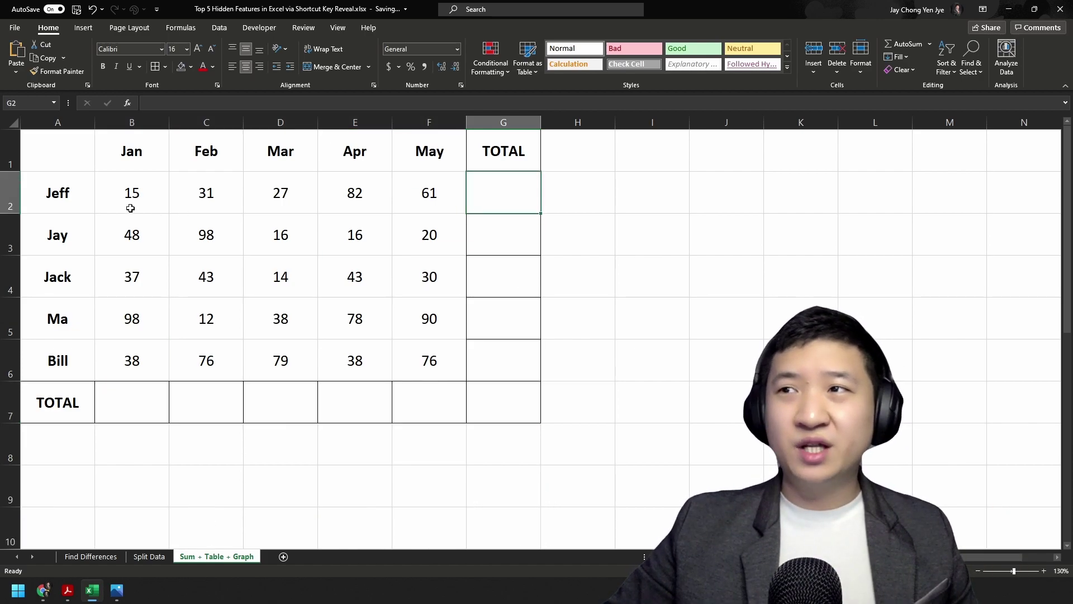
left_click_drag(84, 192, 483, 205)
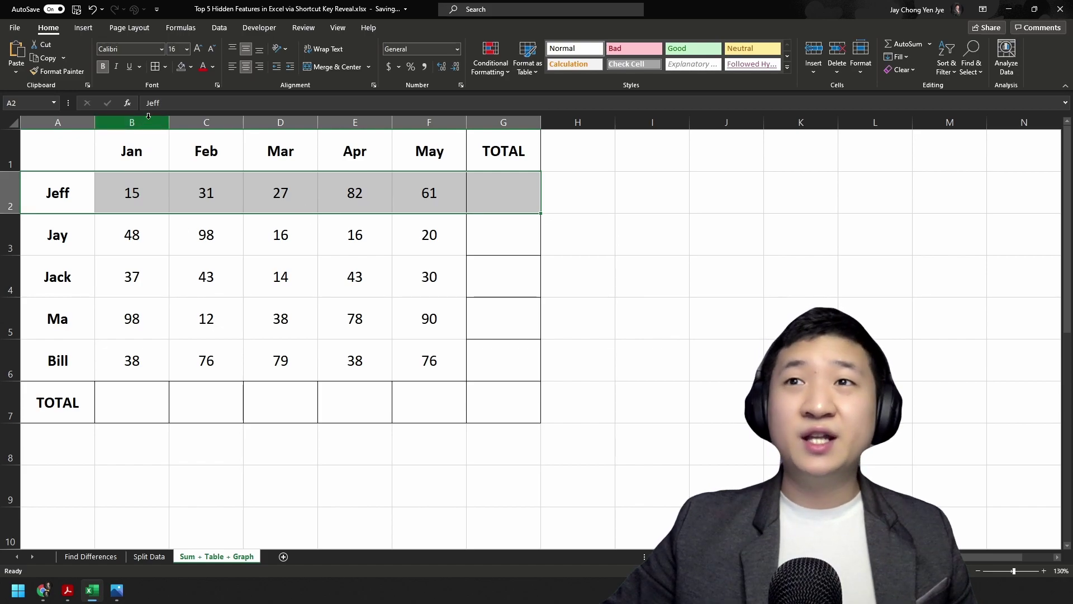
left_click(148, 119)
left_click(180, 197)
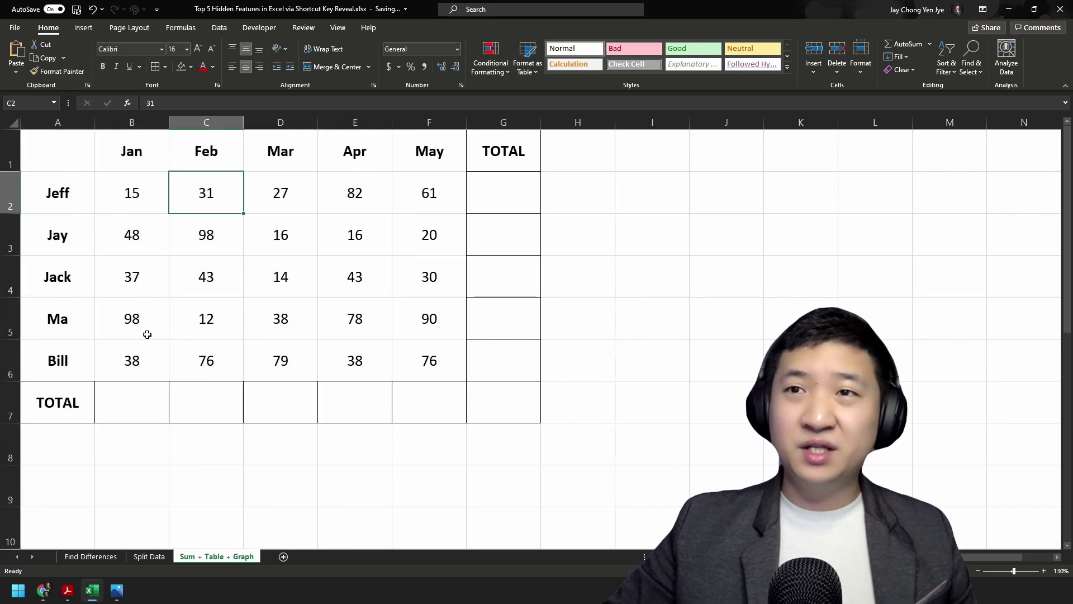
left_click(136, 393)
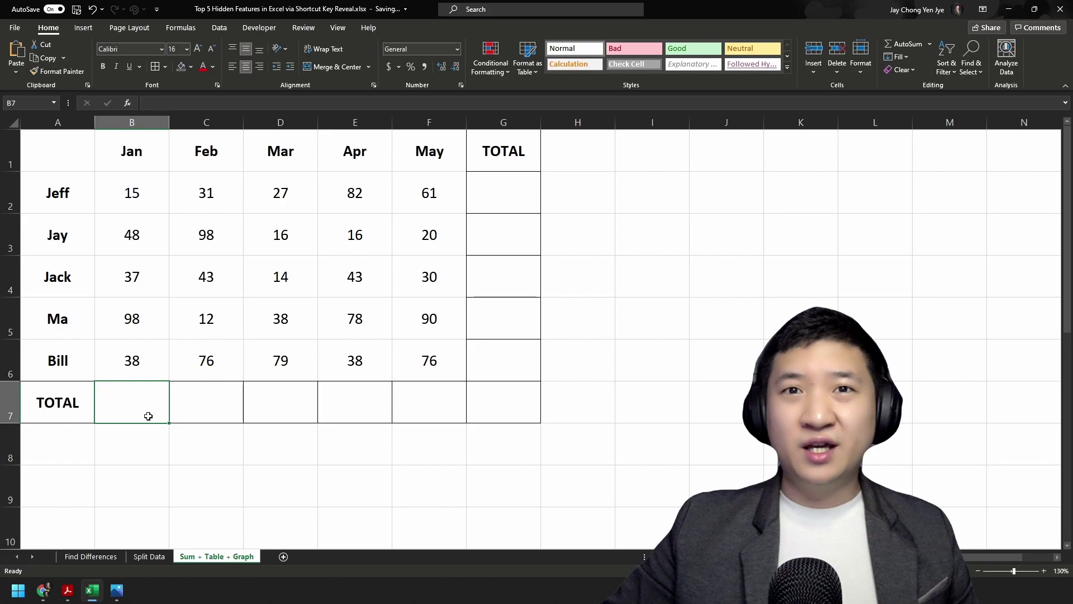
type("=sum(")
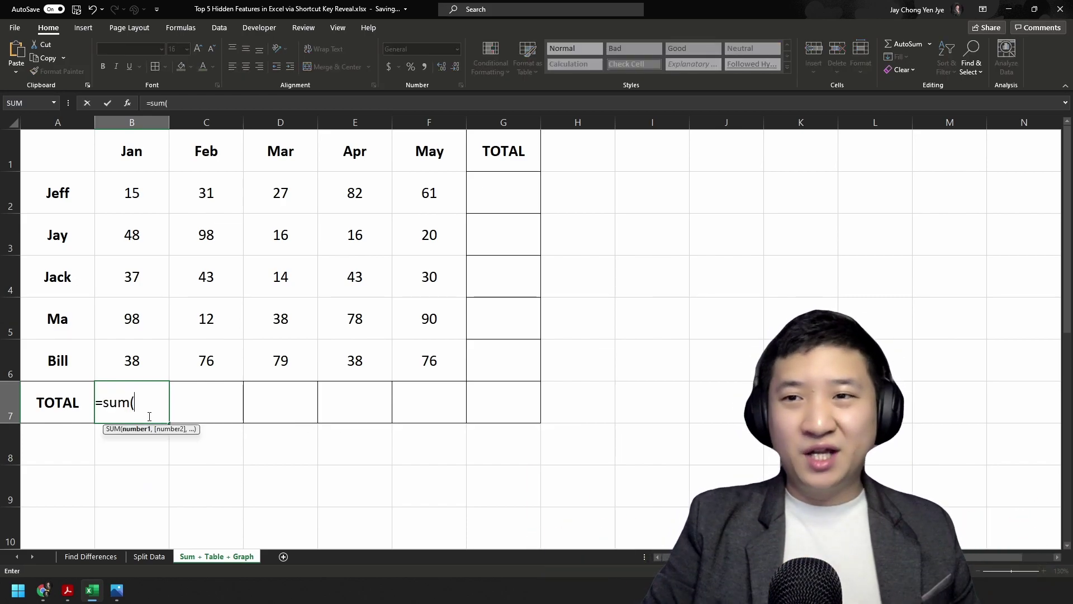
left_click_drag(144, 201, 143, 357)
key("Escape")
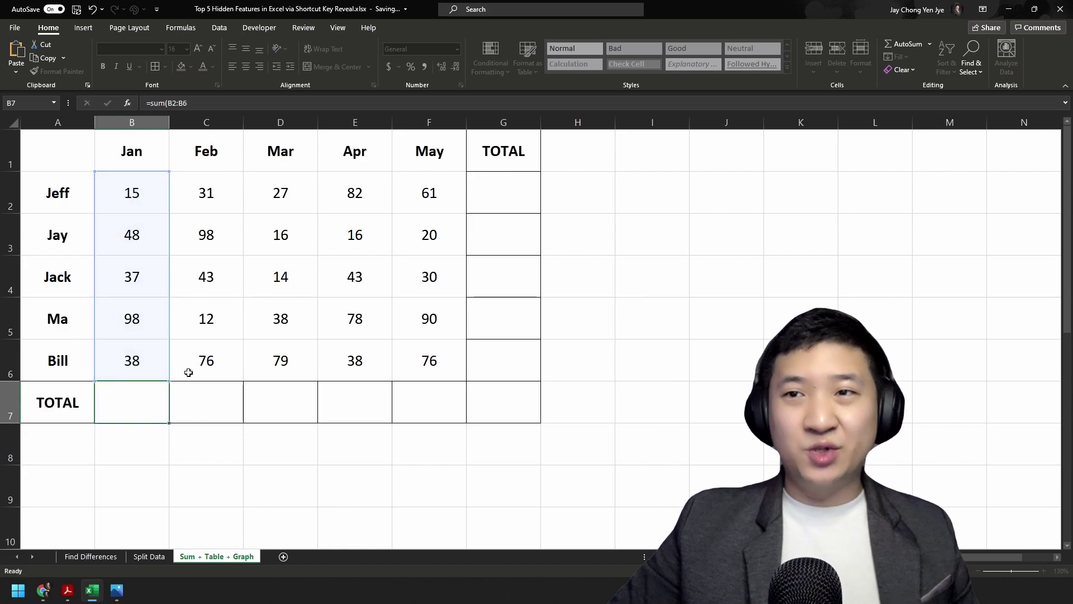
left_click(509, 192)
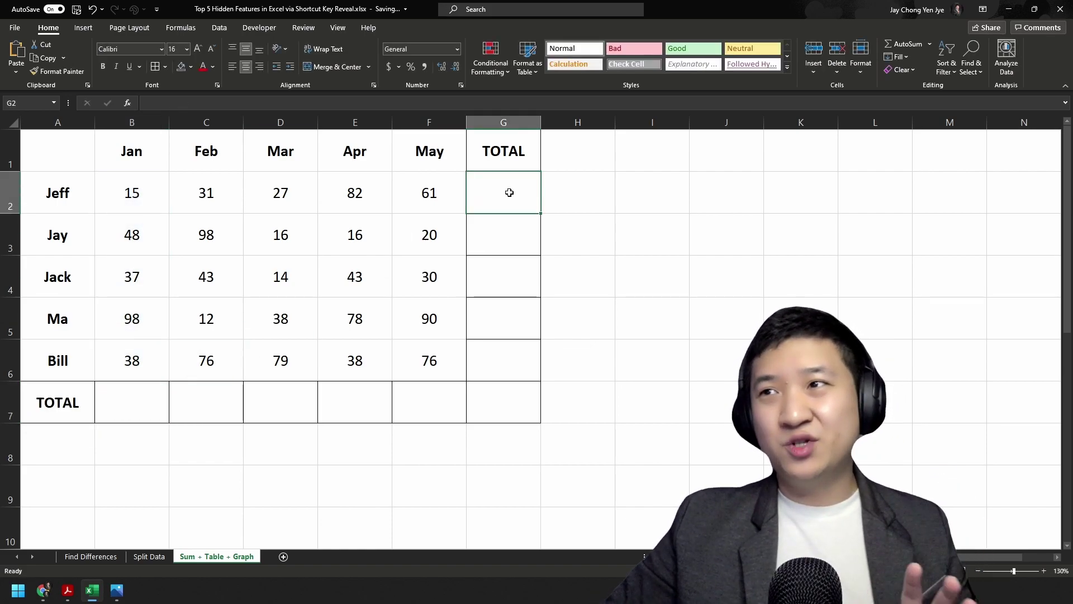
Step: Try AutoSum on the whole range A1:G7 to fill the TOTAL row and column, and undo it
left_click_drag(66, 161, 507, 414)
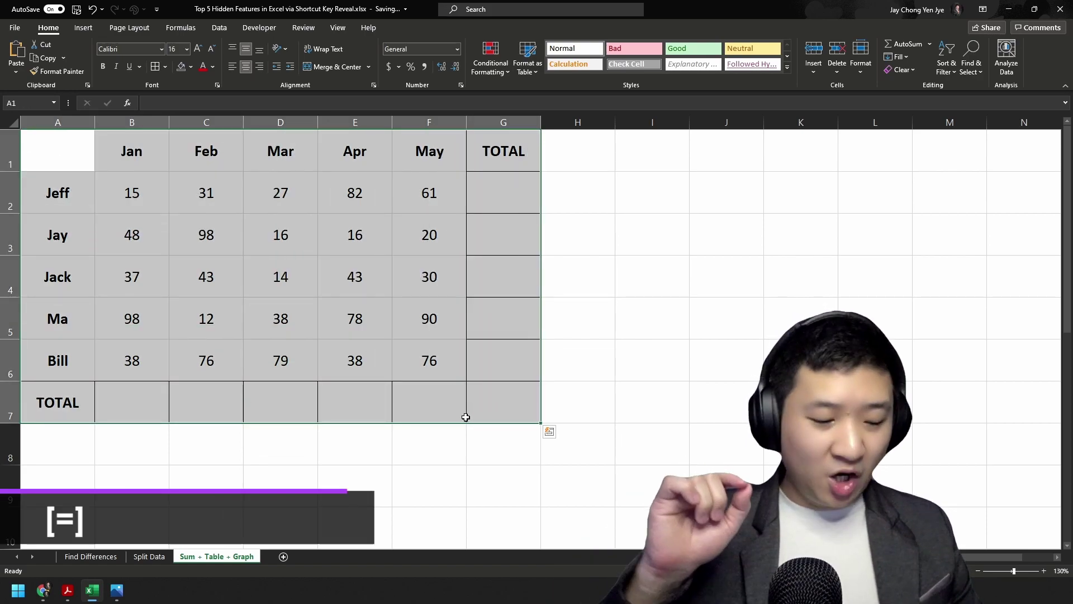
key("alt")
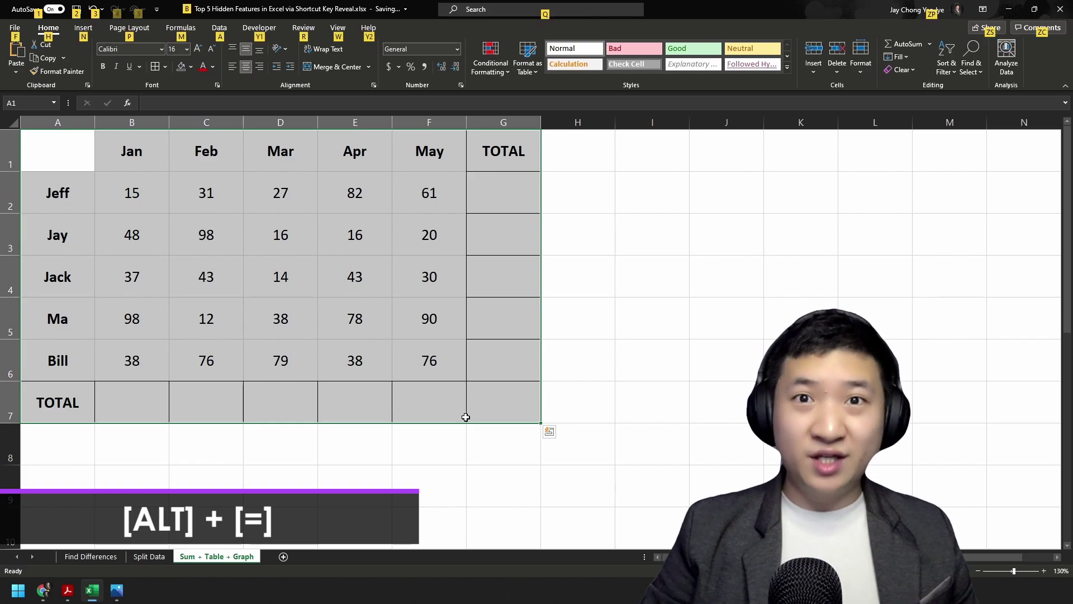
key("alt+=")
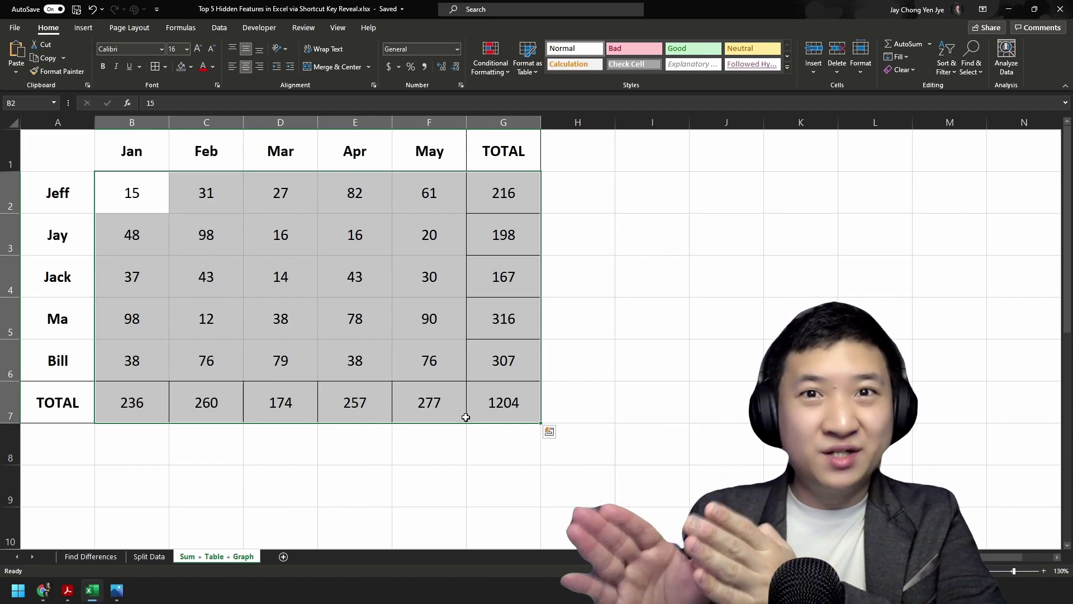
left_click(533, 186)
key("ctrl+z")
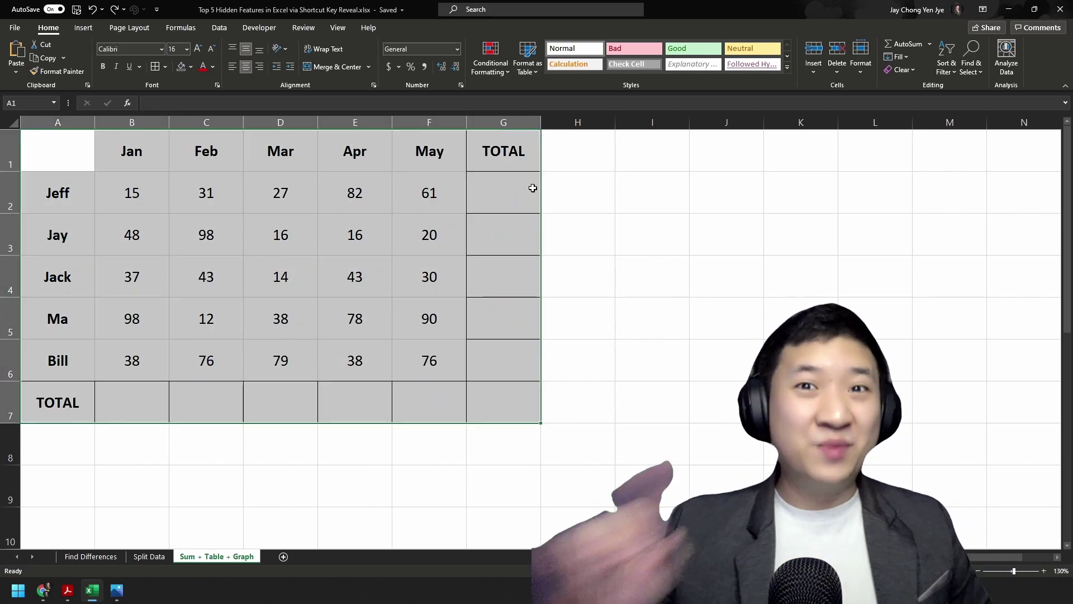
Step: AutoSum the range A1:G7 to fill every cell of the TOTAL row and TOTAL column
left_click(436, 217)
left_click_drag(62, 162, 501, 402)
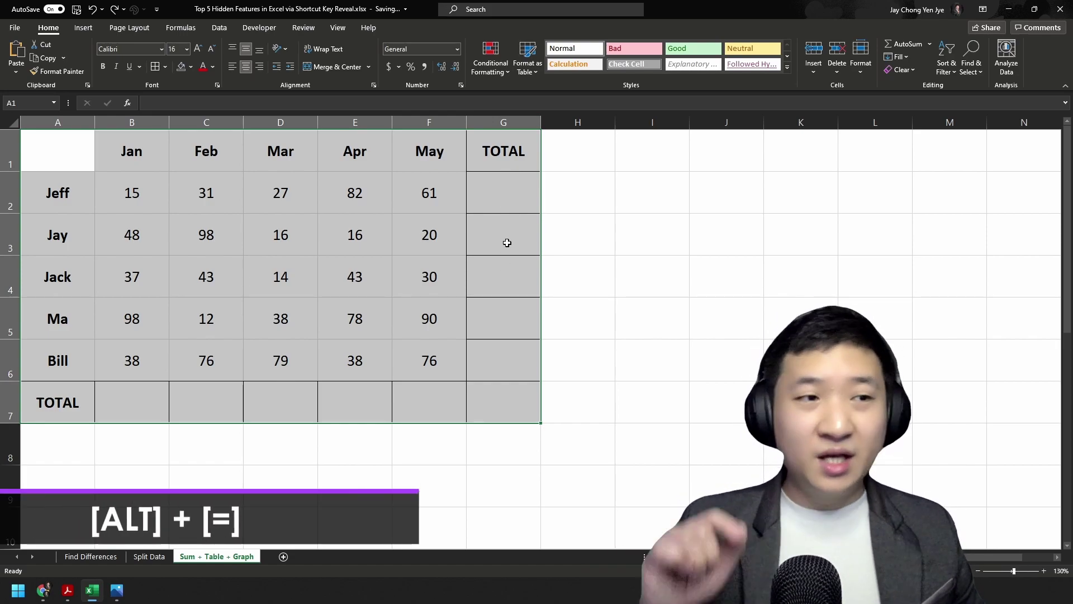
key("alt+equal")
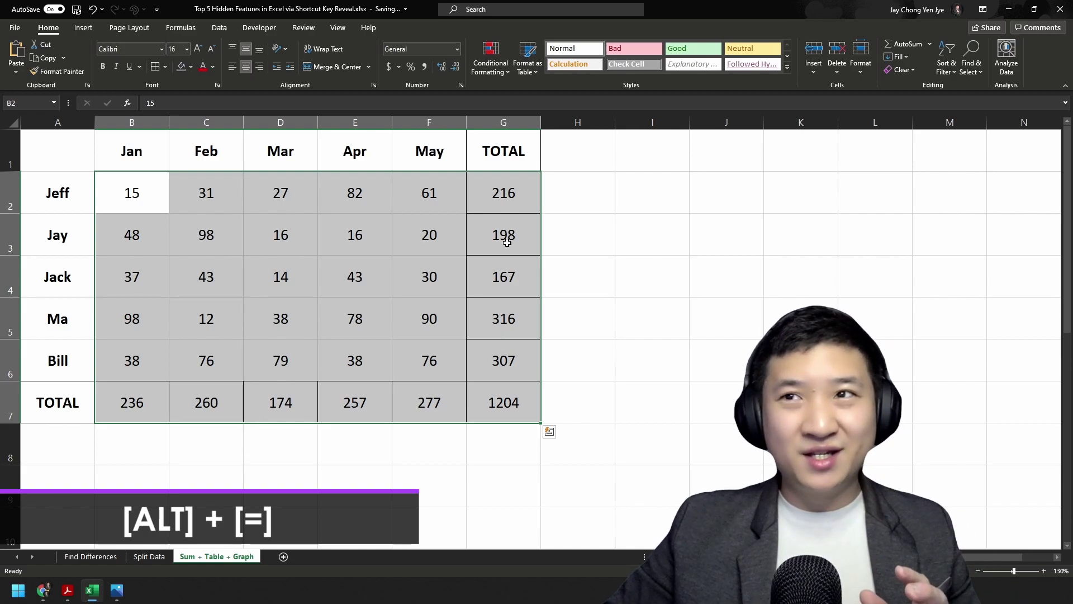
Step: Convert the range A1:G7 into a formatted table with headers
left_click(459, 289)
left_click_drag(89, 158, 492, 382)
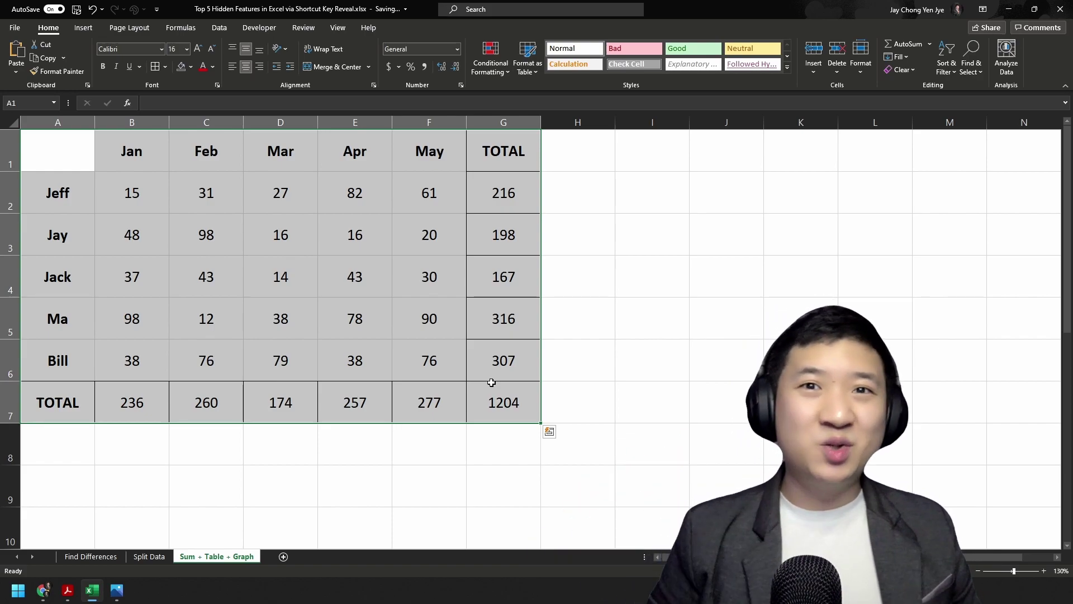
key("ctrl+t")
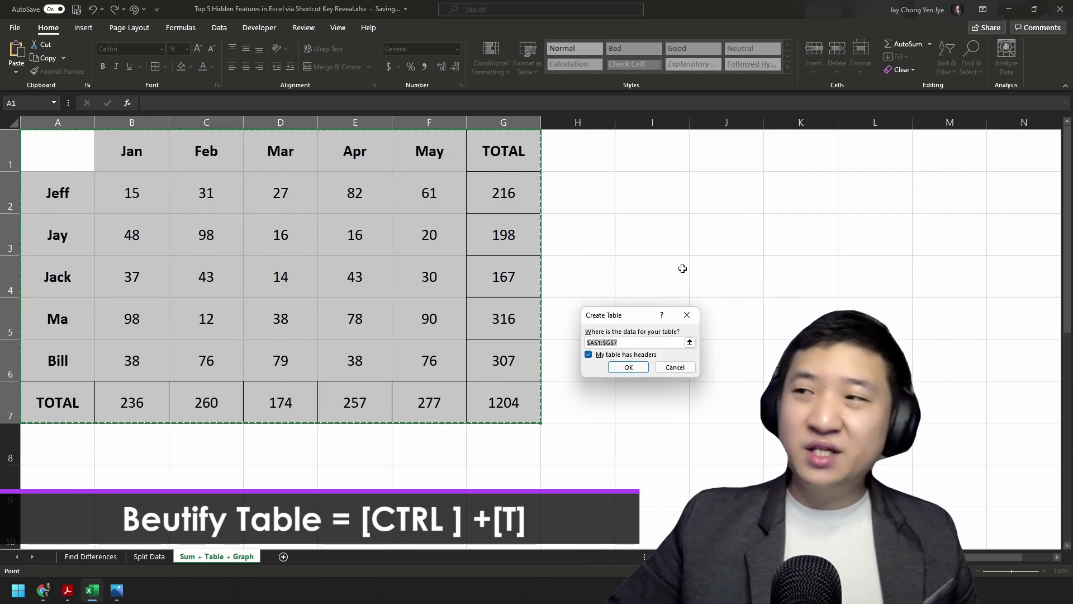
left_click(604, 340)
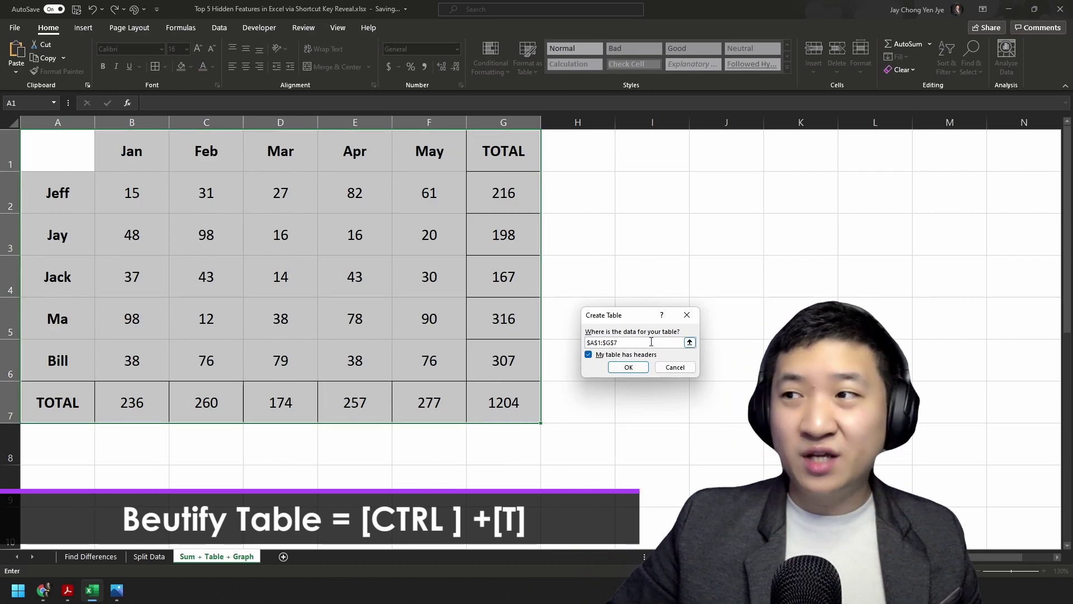
left_click(629, 366)
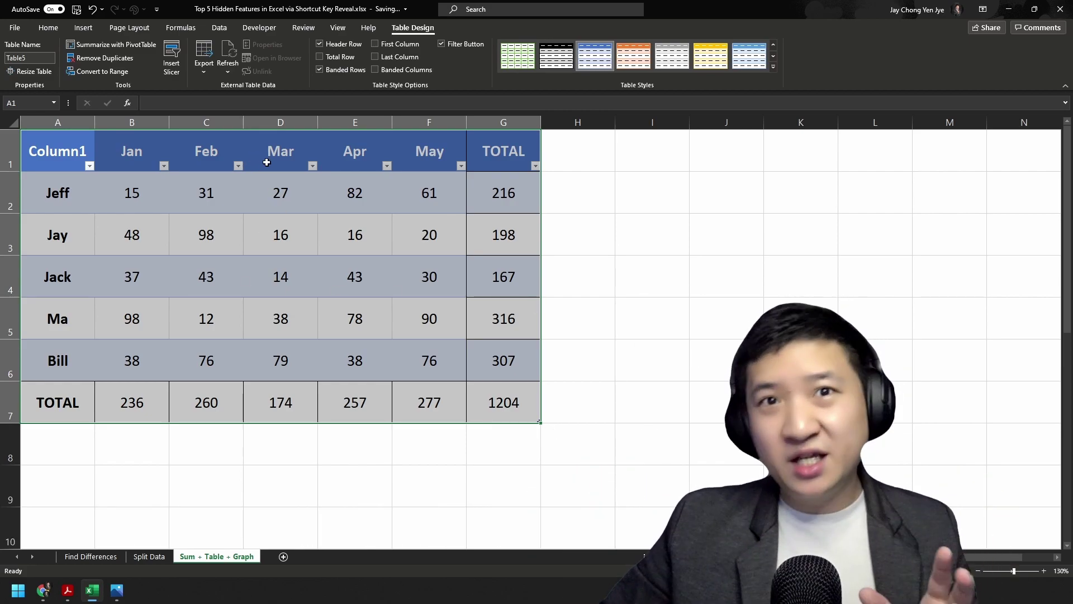
Step: Look at the sort and filter options of the Feb column
left_click(212, 204)
left_click(237, 166)
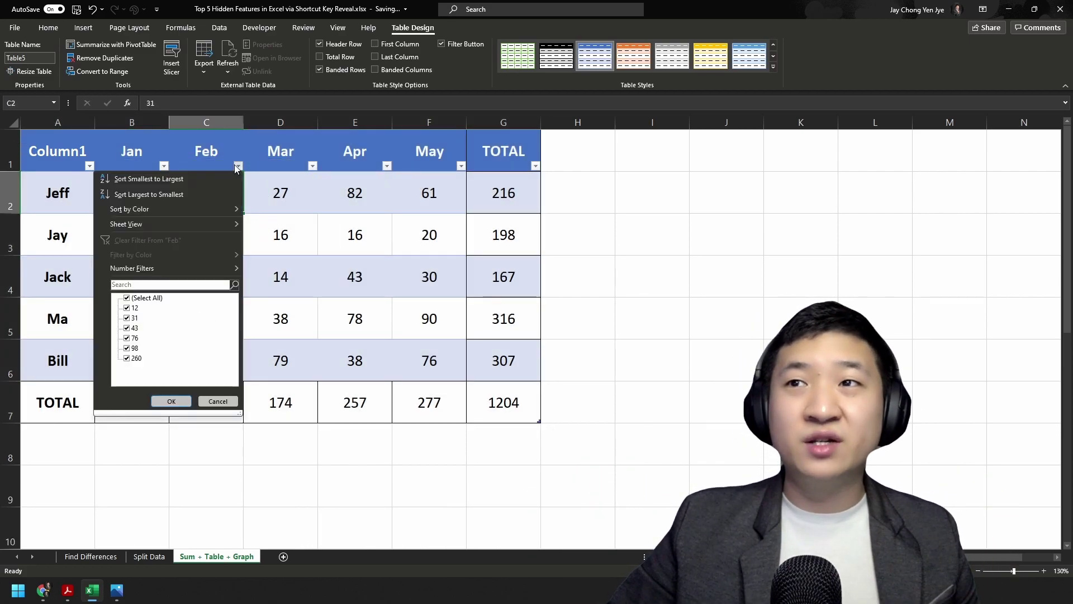
key("Escape")
Step: Filter Column1 to show only the person listed in row 6, and undo the filter
left_click(89, 180)
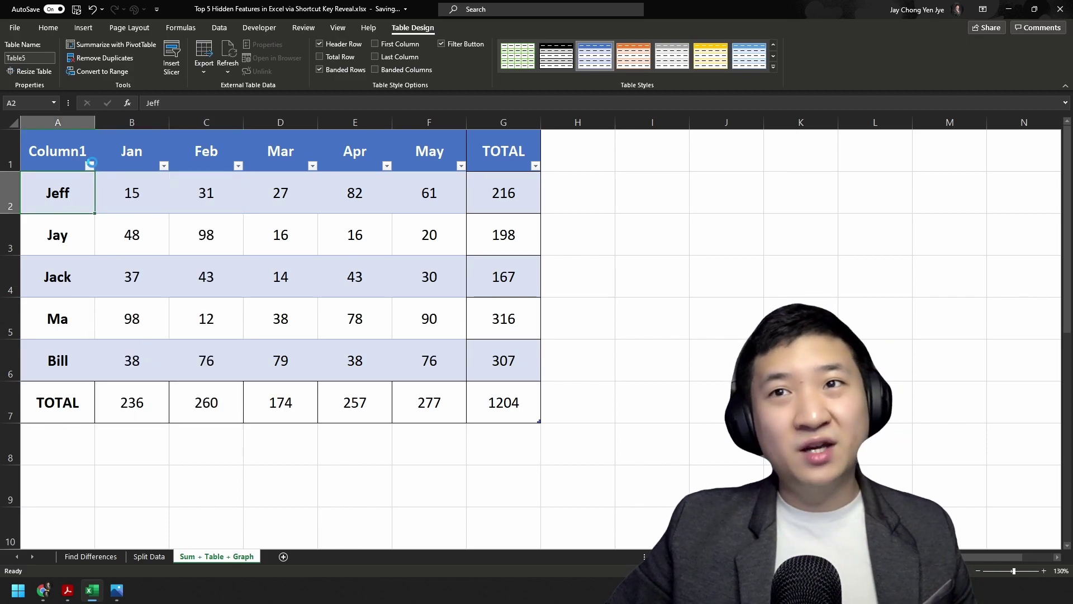
left_click(90, 166)
left_click(34, 299)
left_click(34, 308)
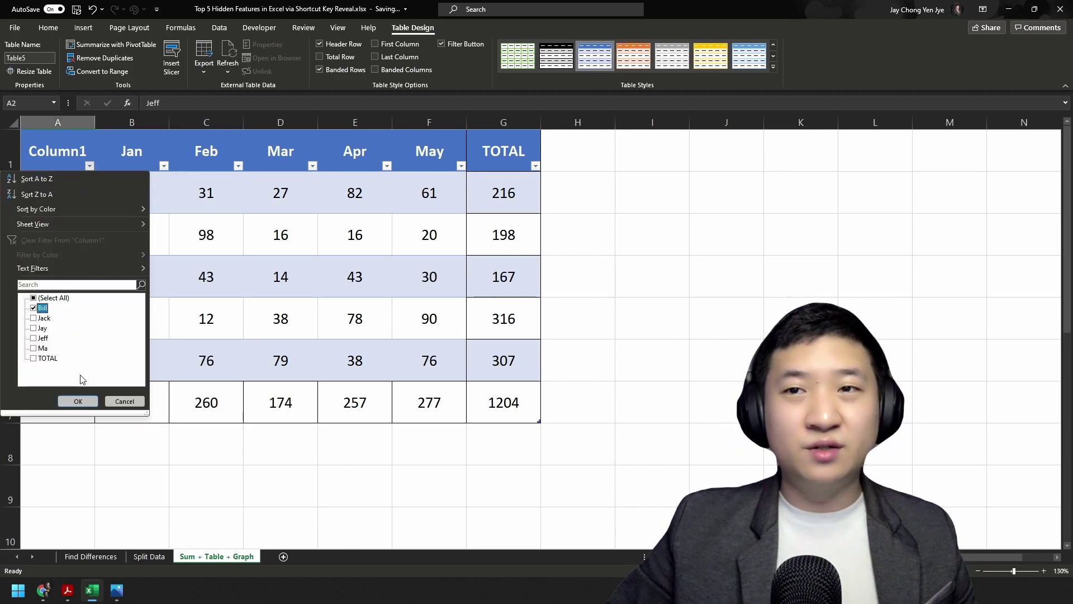
left_click(77, 401)
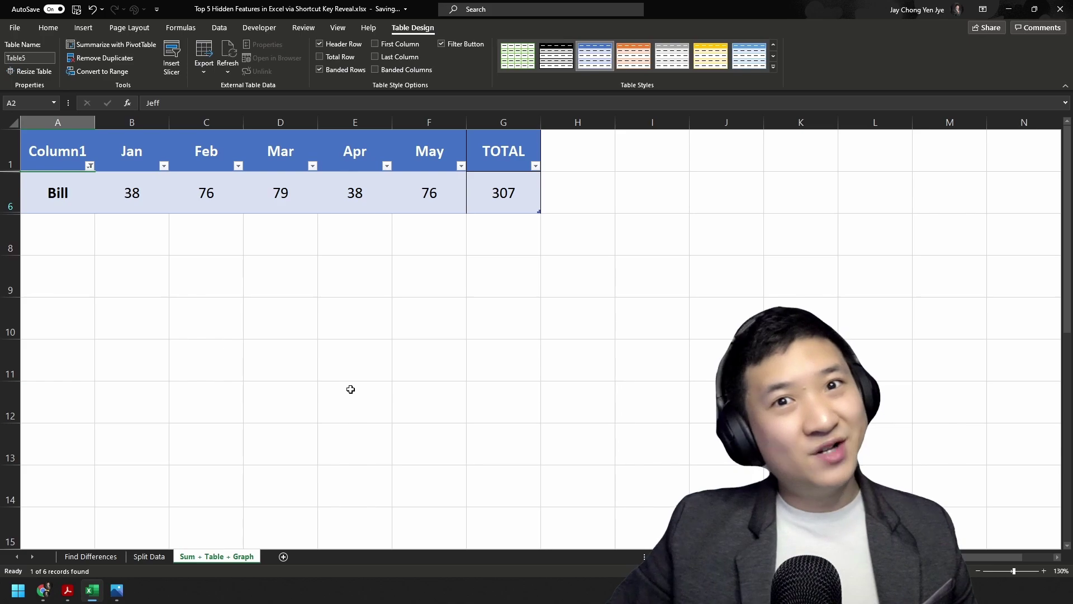
key("ctrl+z")
left_click(401, 269)
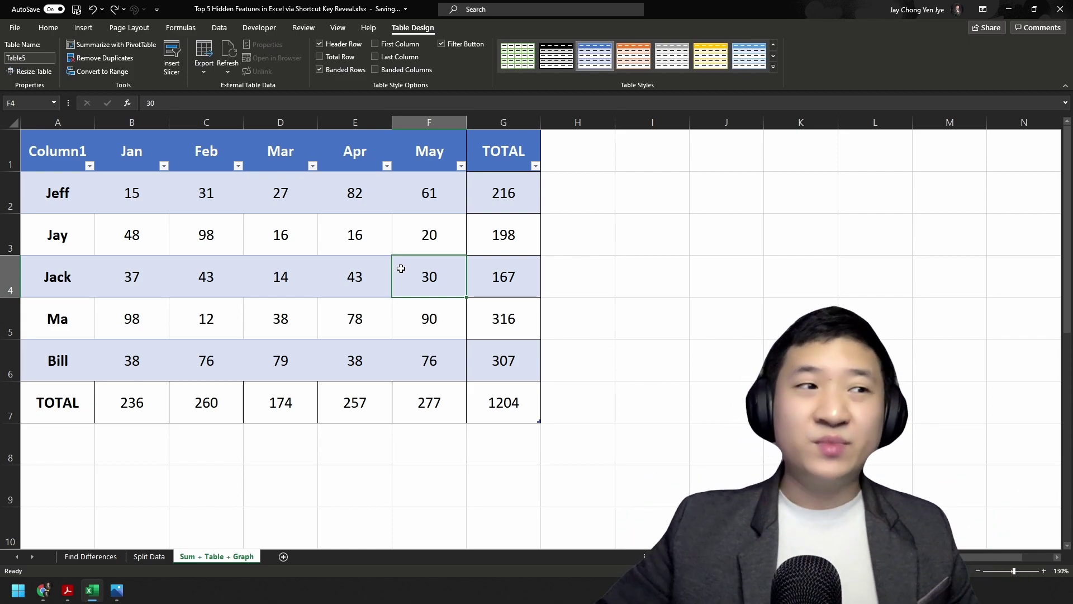
Step: Insert a default clustered column chart from the whole table range A1:G7
left_click_drag(61, 144, 522, 401)
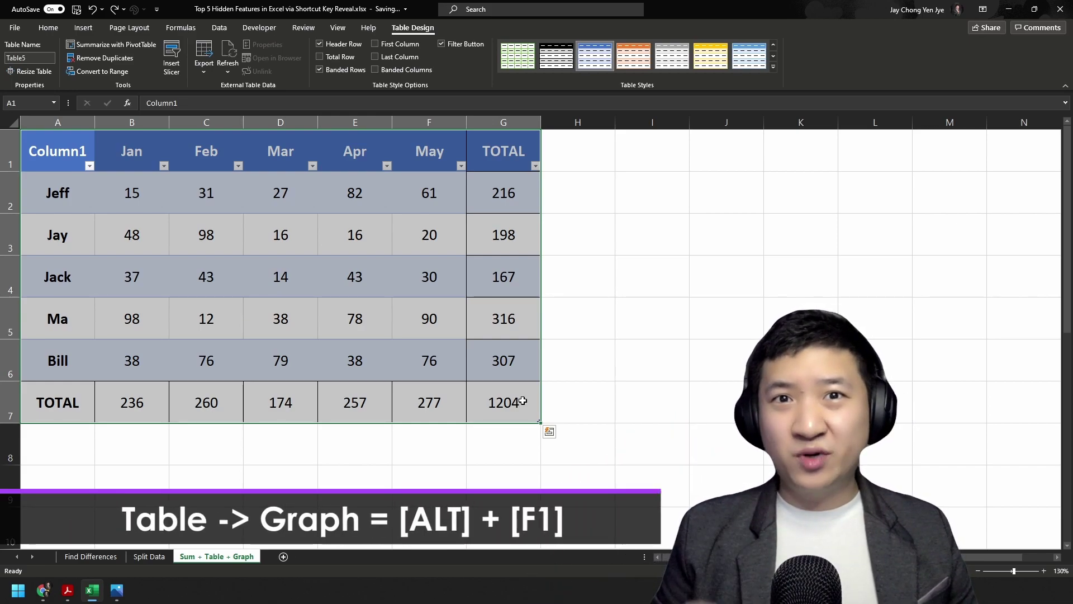
key("alt")
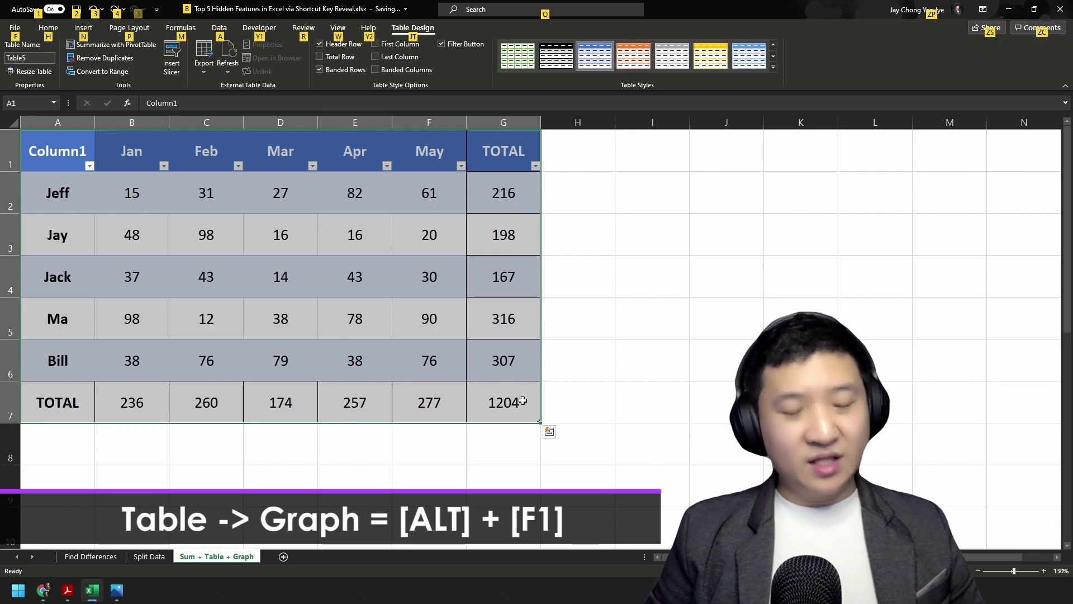
key("alt+F1")
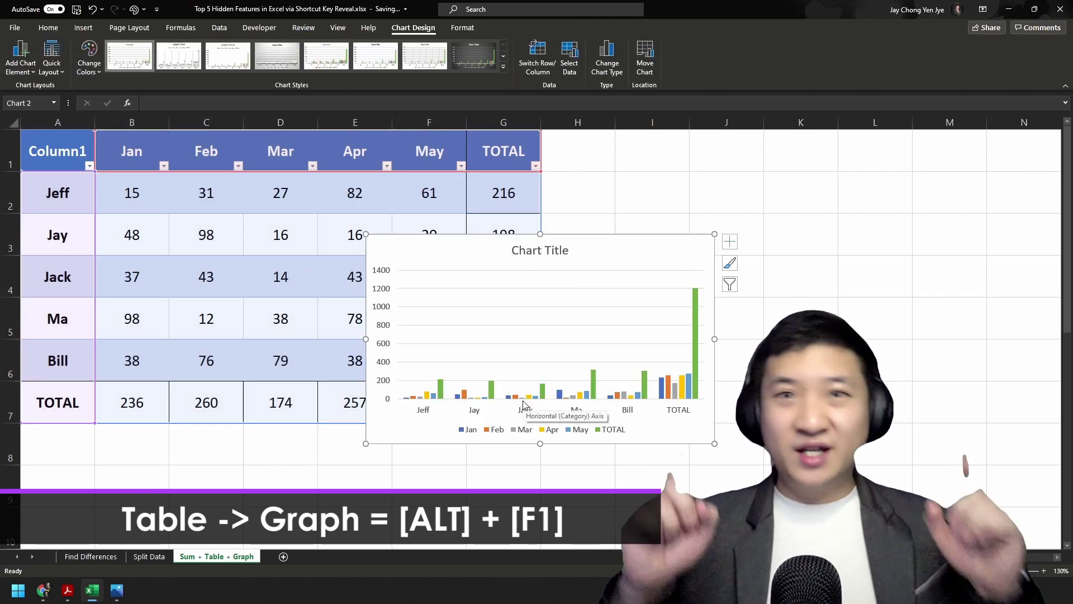
Step: Enlarge the chart to nearly six columns wide and place it below the header row, covering the table's TOTAL column through column L
left_click_drag(607, 253, 819, 189)
left_click_drag(910, 388, 973, 479)
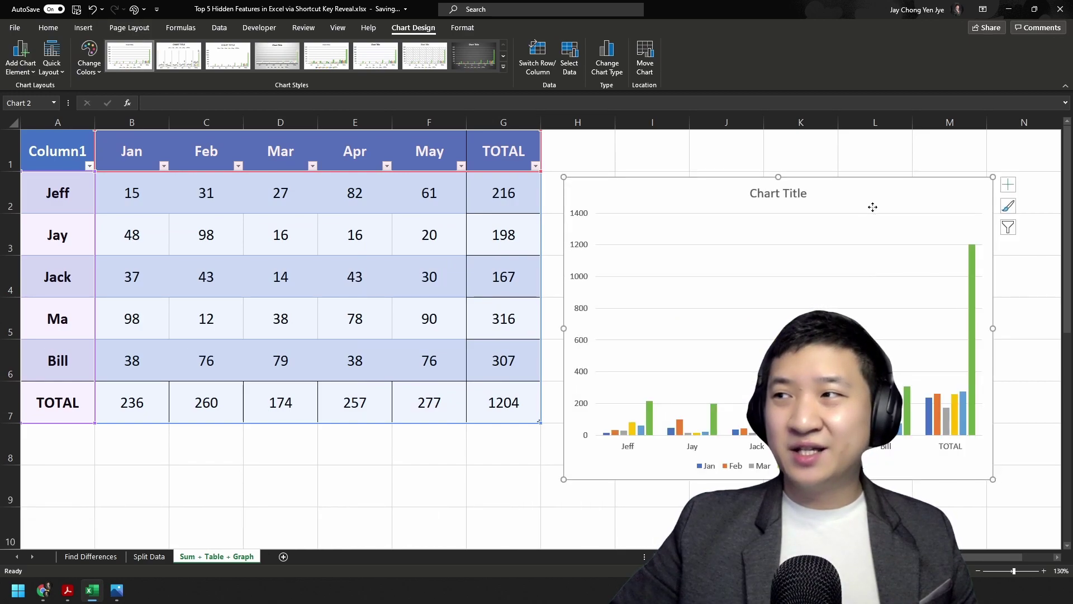
left_click_drag(872, 206, 753, 200)
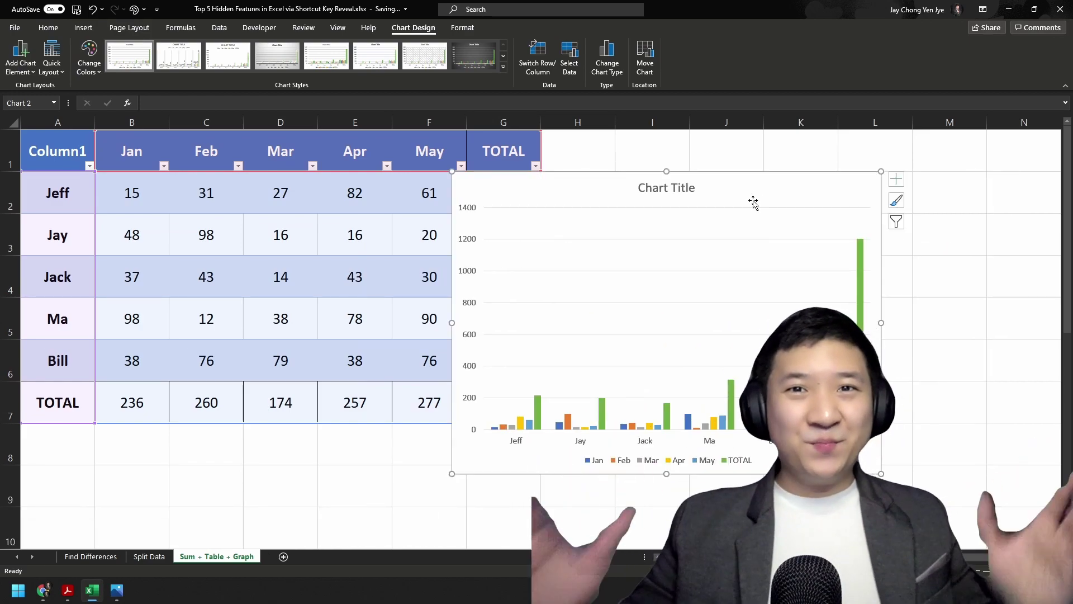